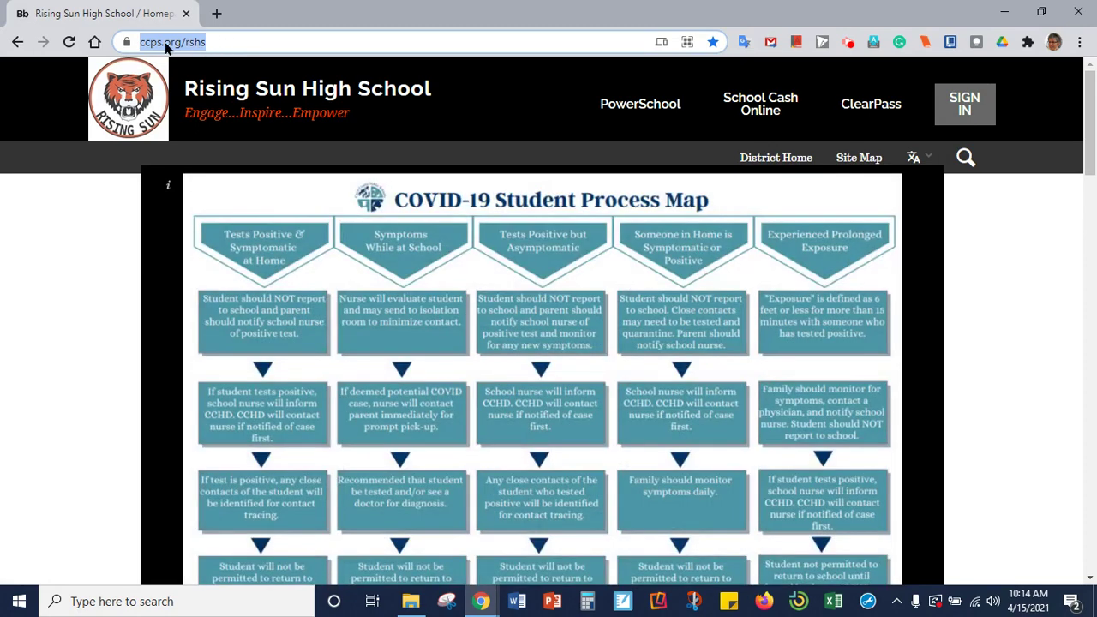
# - Go to the Media Center's Digital Databases page on the Rising Sun High School site
pyautogui.scroll(-2, 618, 275)
pyautogui.scroll(-2, 621, 285)
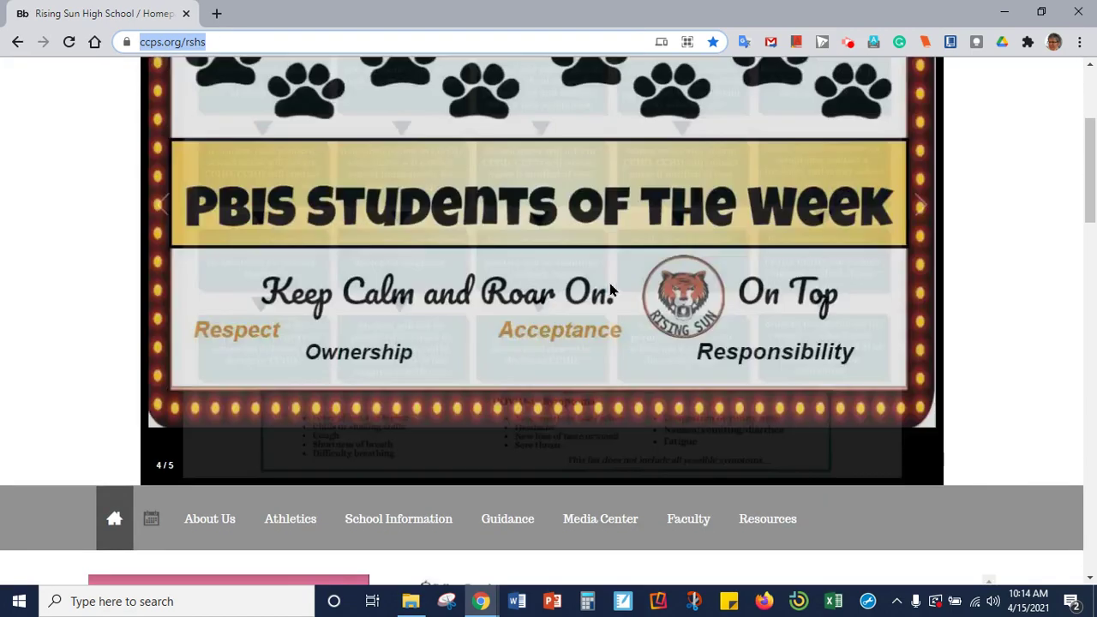
pyautogui.moveTo(630, 439)
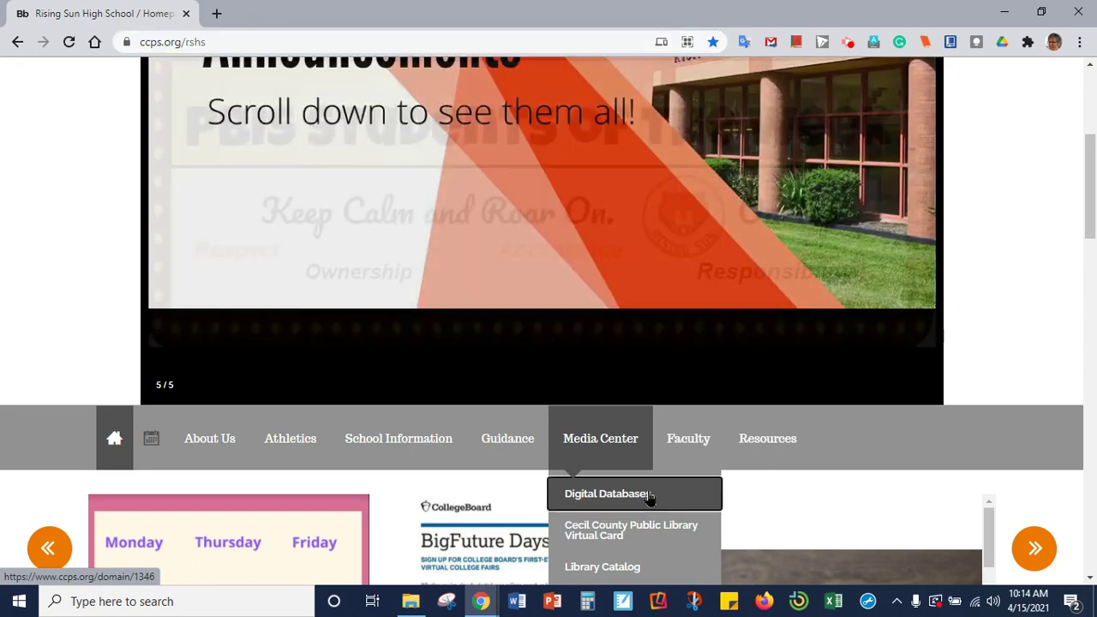
pyautogui.click(649, 497)
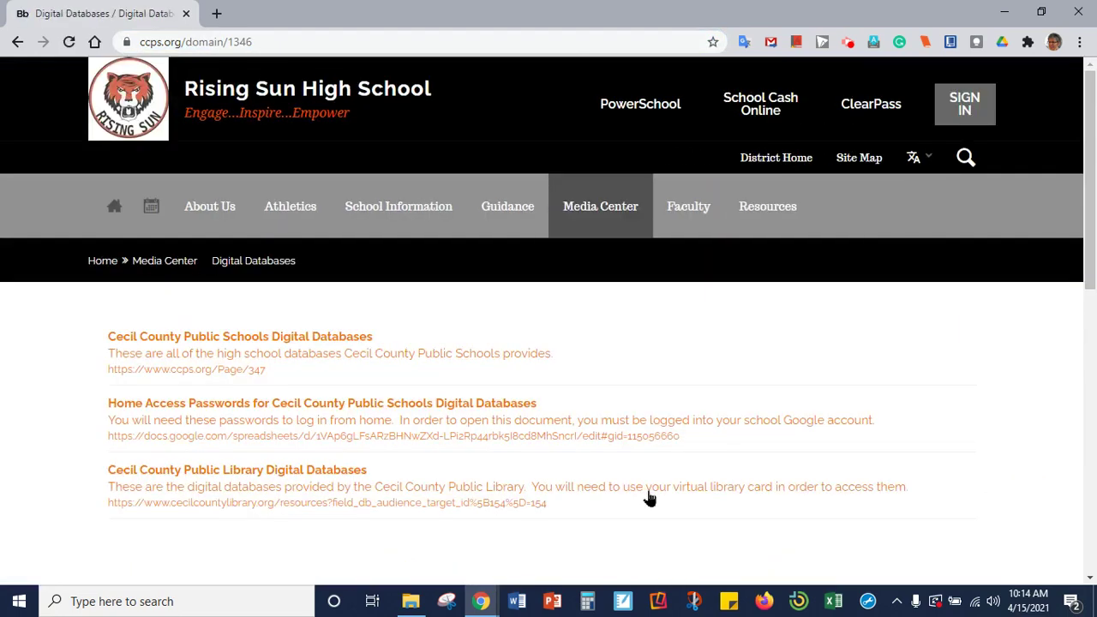
# - Read the virtual library card login instructions, then follow the Cecil County Public Library Digital Databases link
pyautogui.scroll(-2, 649, 497)
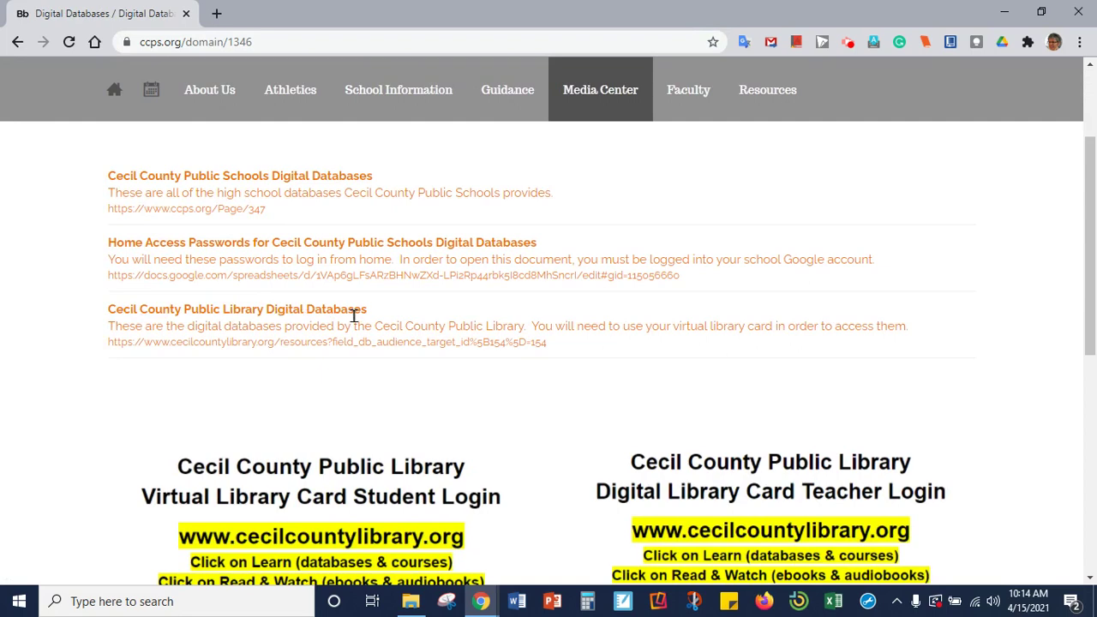
pyautogui.scroll(-1, 368, 375)
pyautogui.scroll(-2, 369, 377)
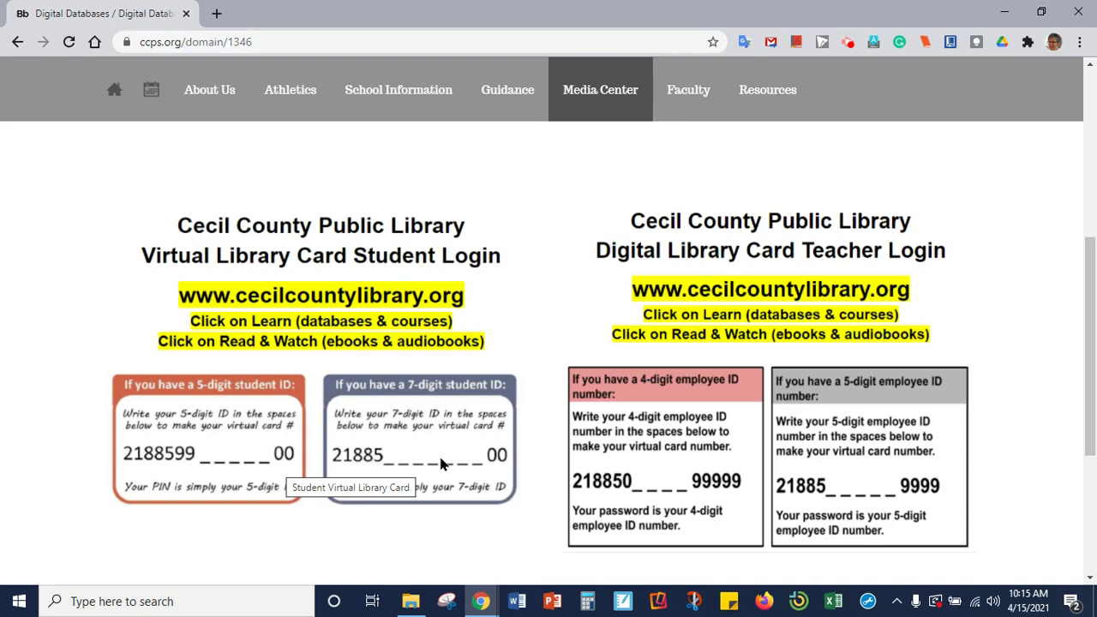
pyautogui.scroll(3, 441, 456)
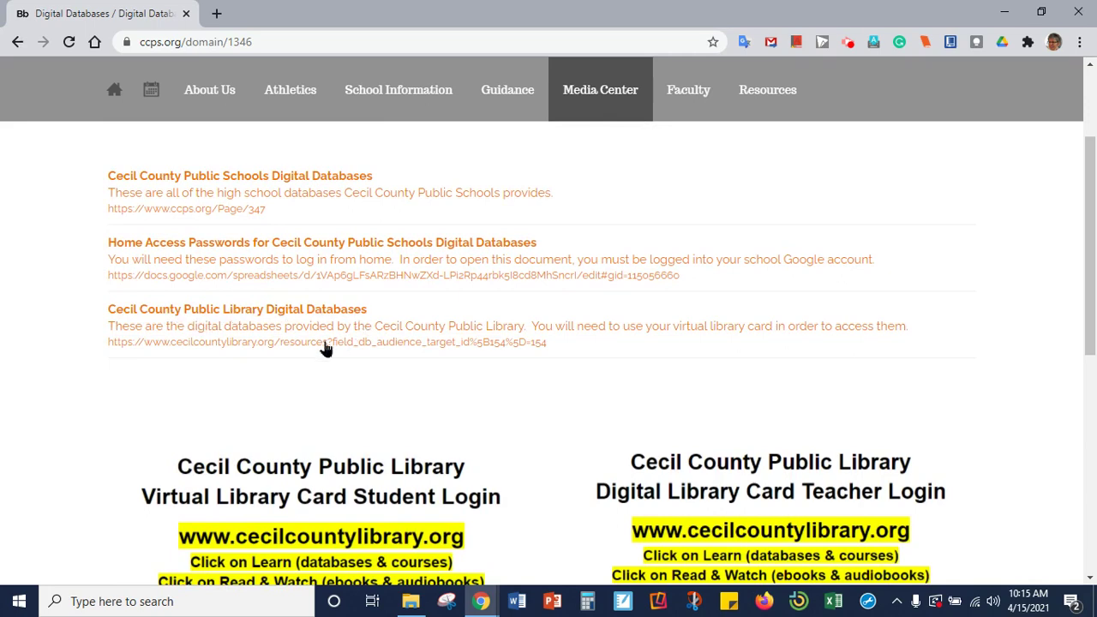
pyautogui.click(285, 343)
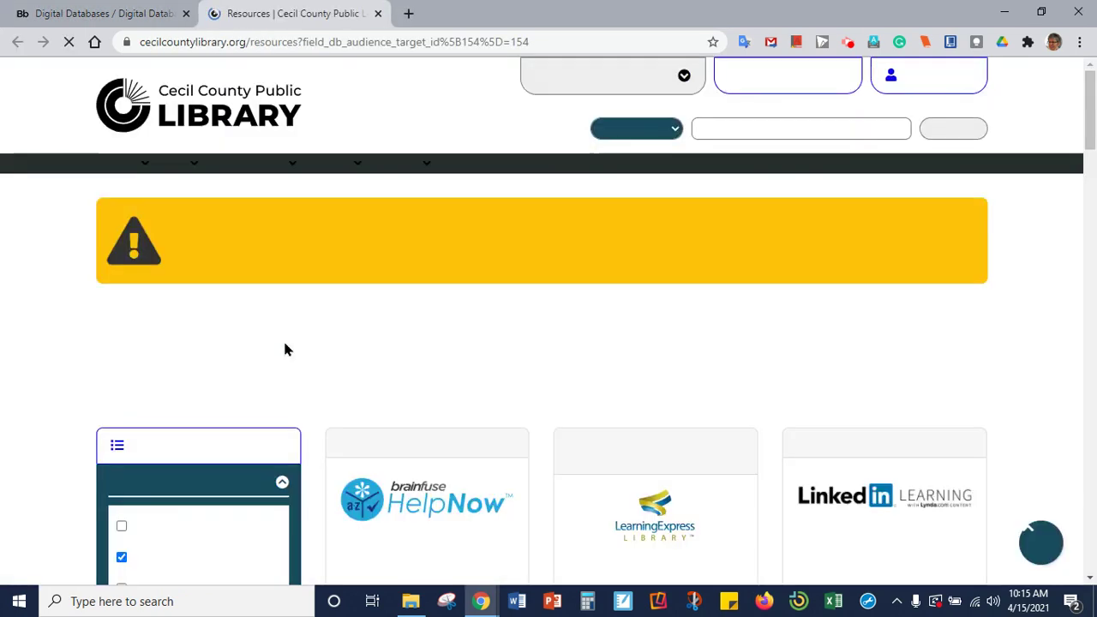
# - Open the library's eBooks & Magazines collection from the Read & Watch menu
pyautogui.scroll(-2, 509, 349)
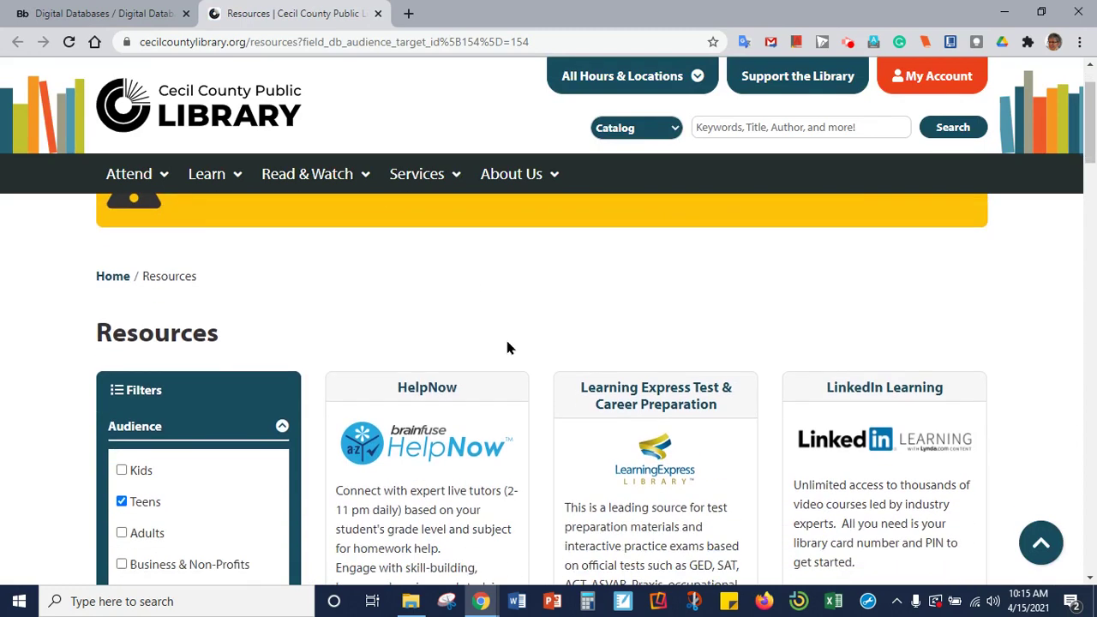
pyautogui.moveTo(302, 178)
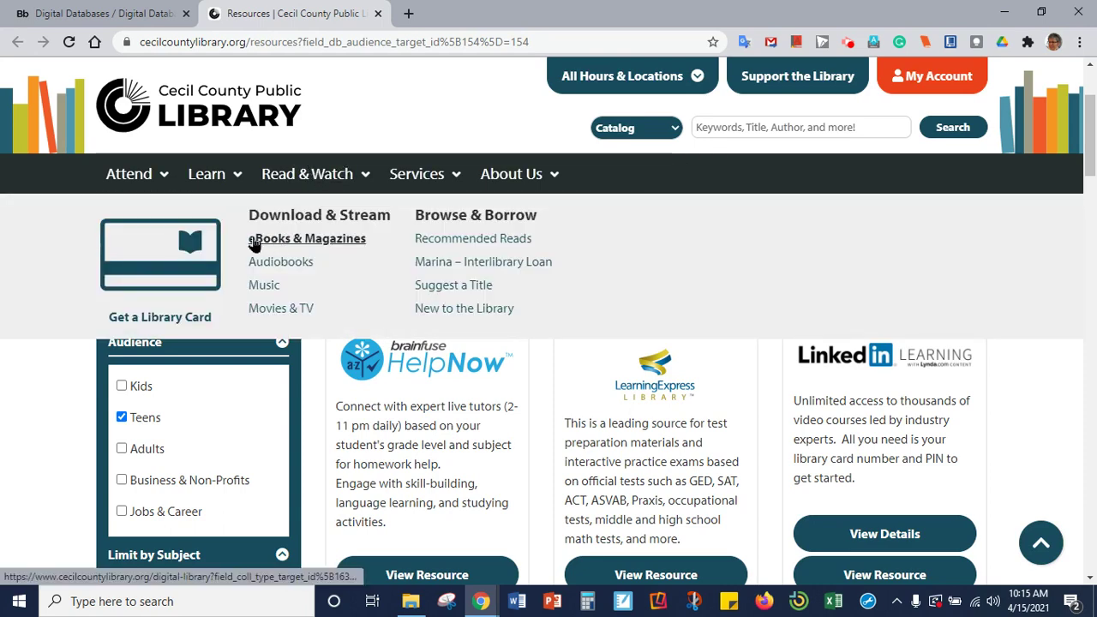
pyautogui.click(330, 243)
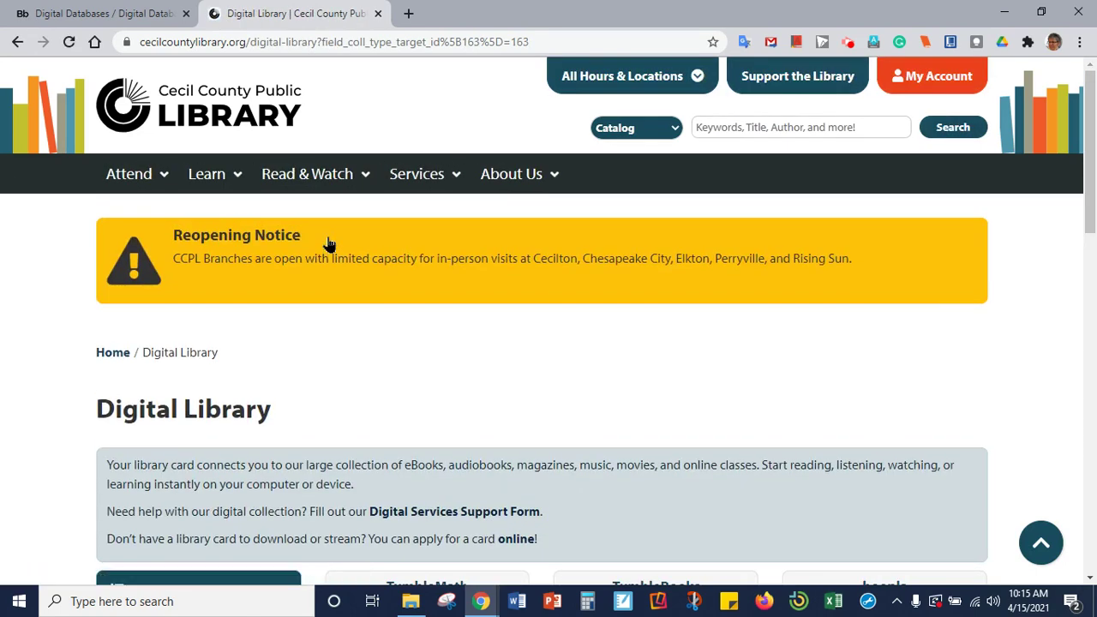
# - Find the hoopla card in the digital library and go to hoopla
pyautogui.scroll(-4, 760, 355)
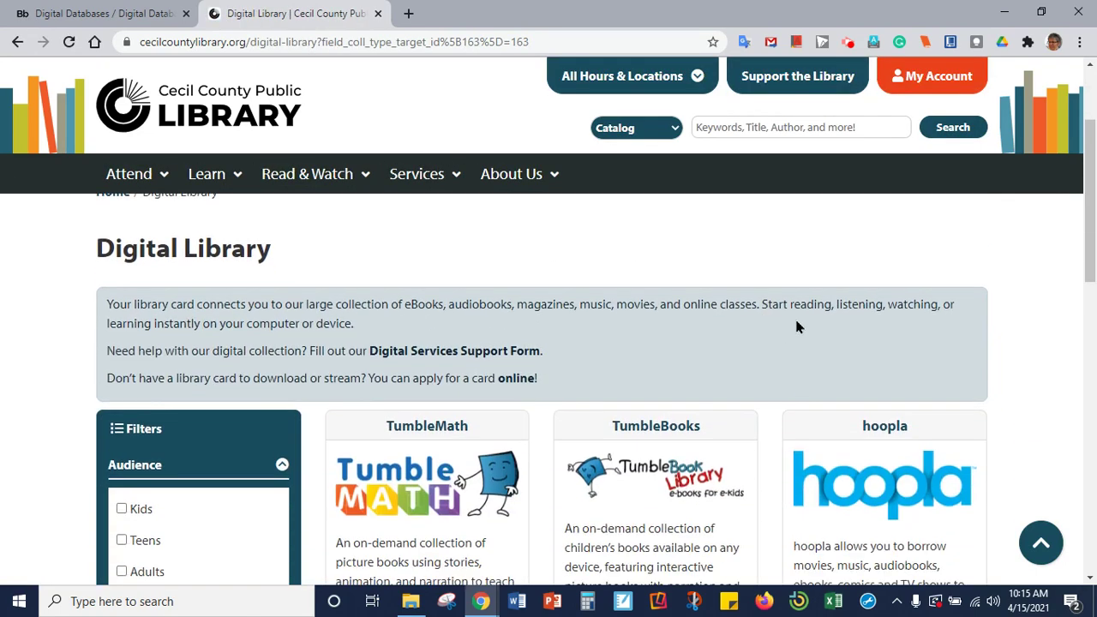
pyautogui.scroll(-1, 914, 311)
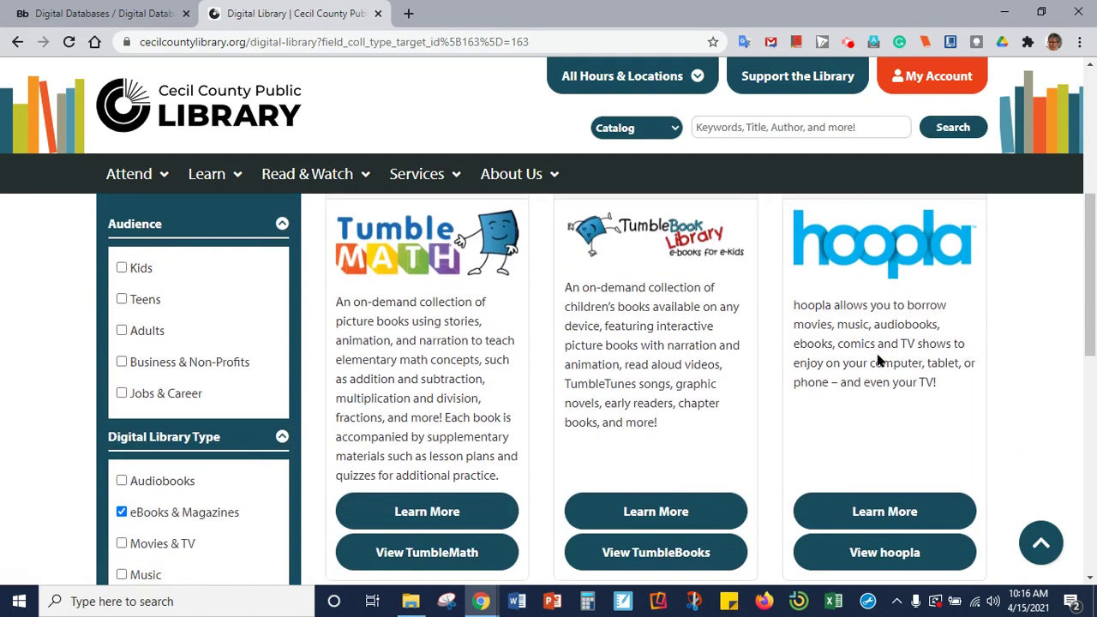
pyautogui.scroll(1, 876, 360)
pyautogui.scroll(-1, 881, 365)
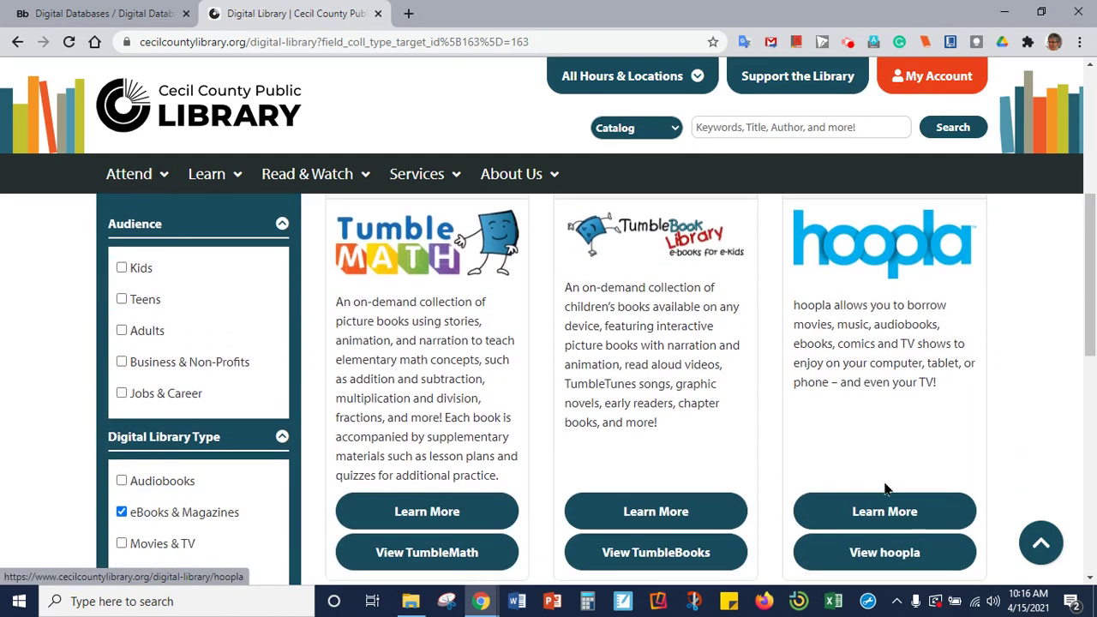
pyautogui.click(887, 554)
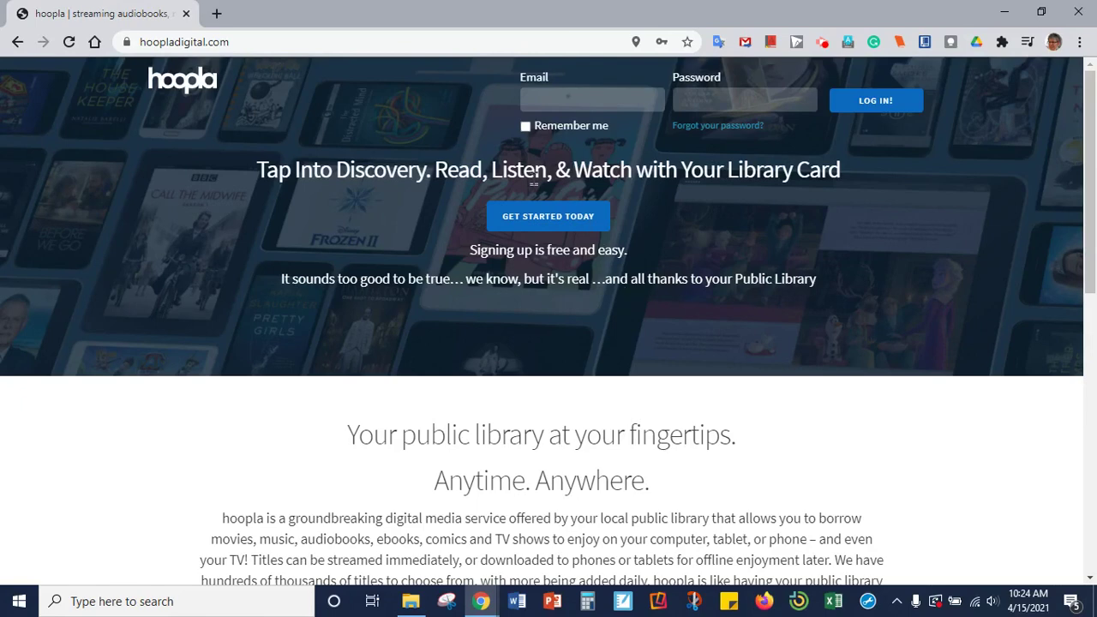
# - Begin a new hoopla account, enter the email and matching password, and agree to the terms
pyautogui.click(572, 219)
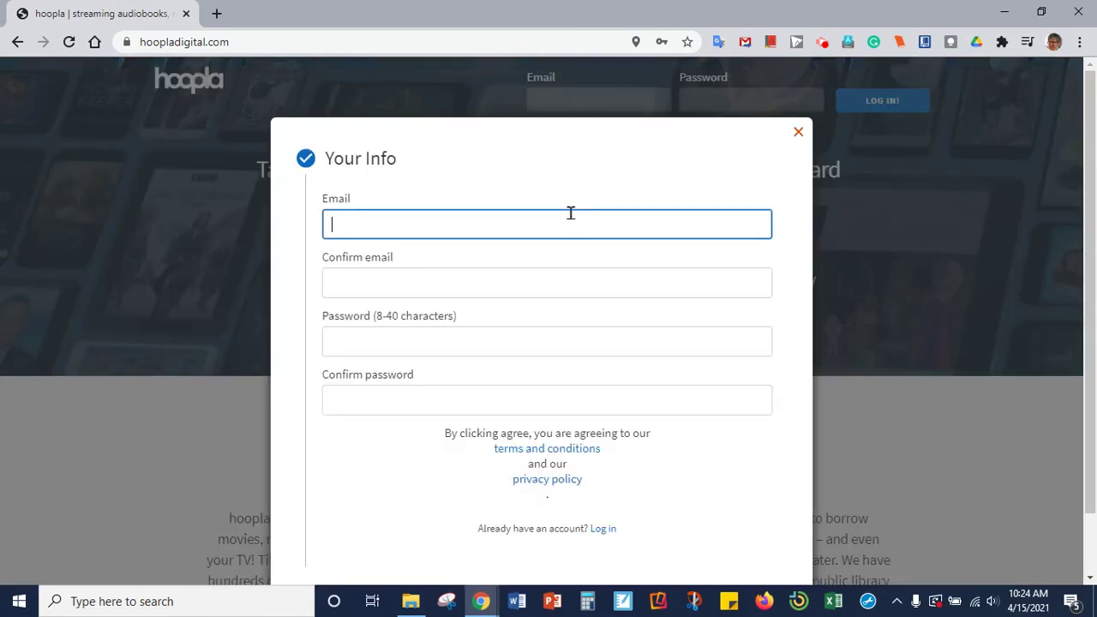
pyautogui.hotkey('ctrl', 'v')
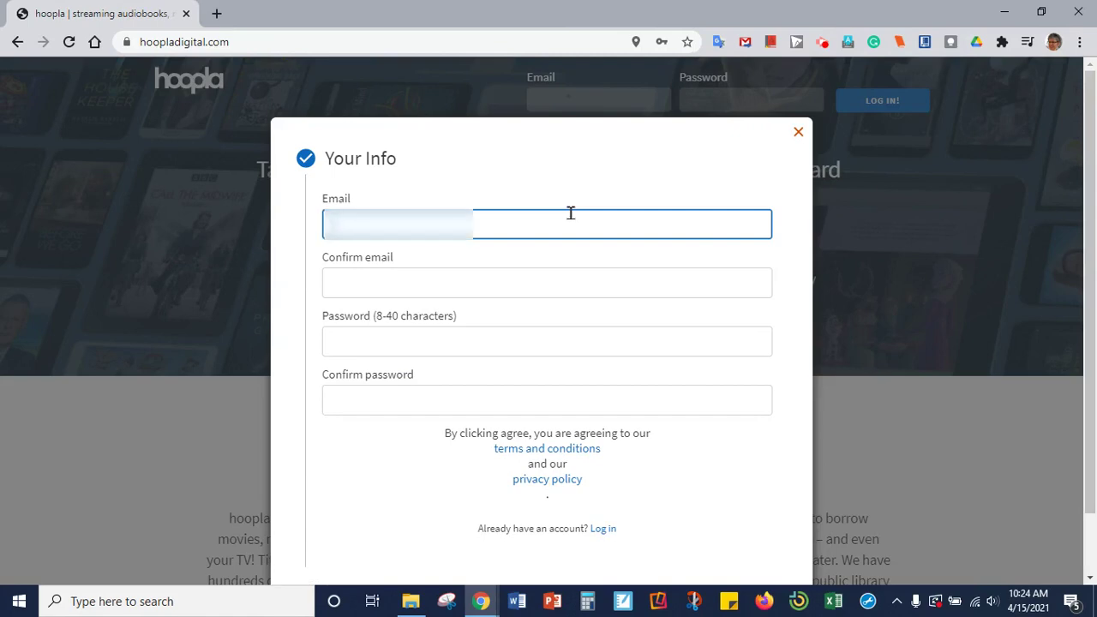
pyautogui.write('user')
pyautogui.press('BackSpace')
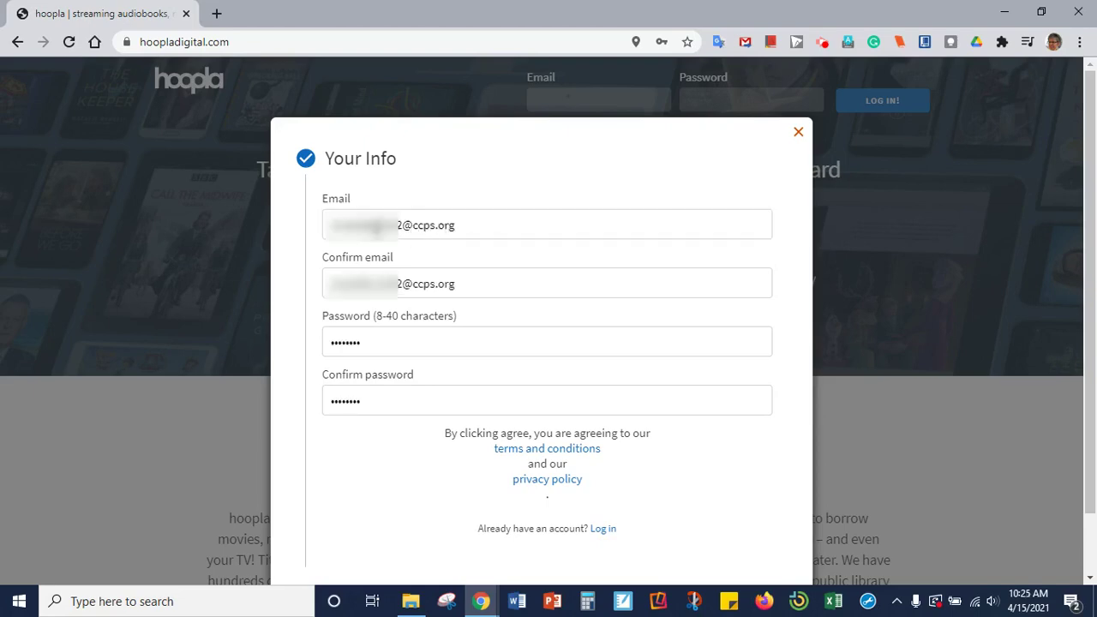
pyautogui.moveTo(403, 224); pyautogui.dragTo(481, 225)
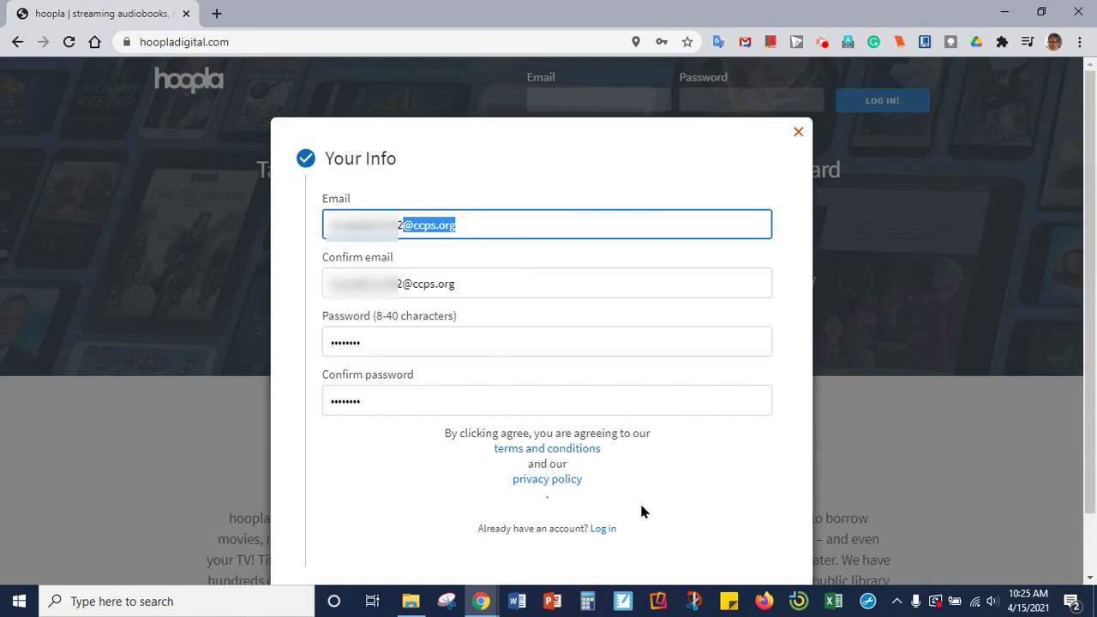
pyautogui.scroll(-1, 645, 500)
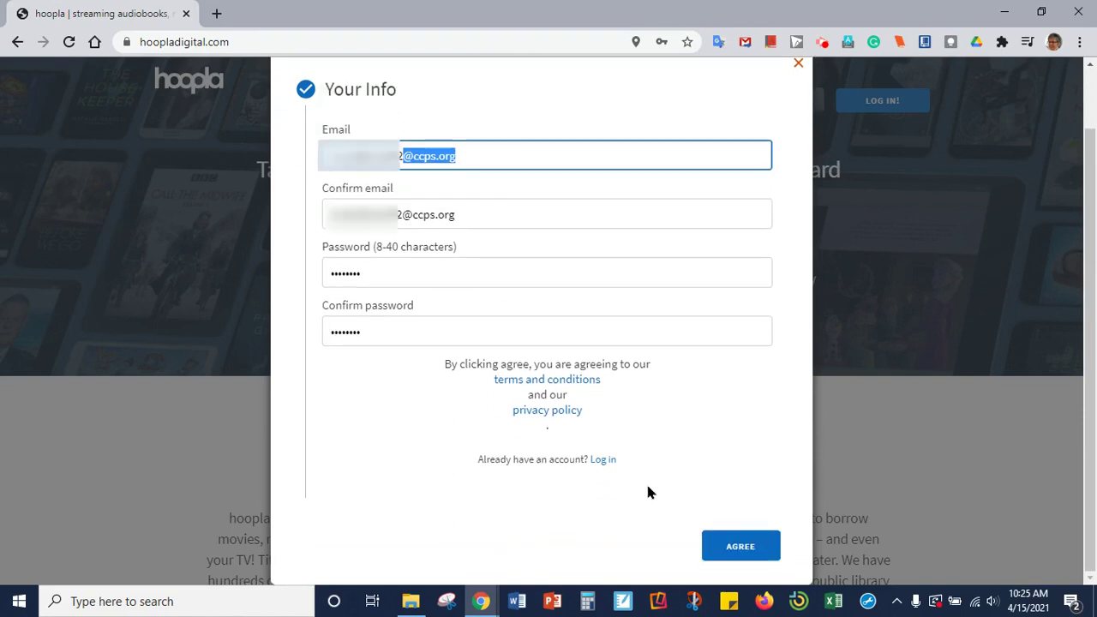
pyautogui.click(754, 533)
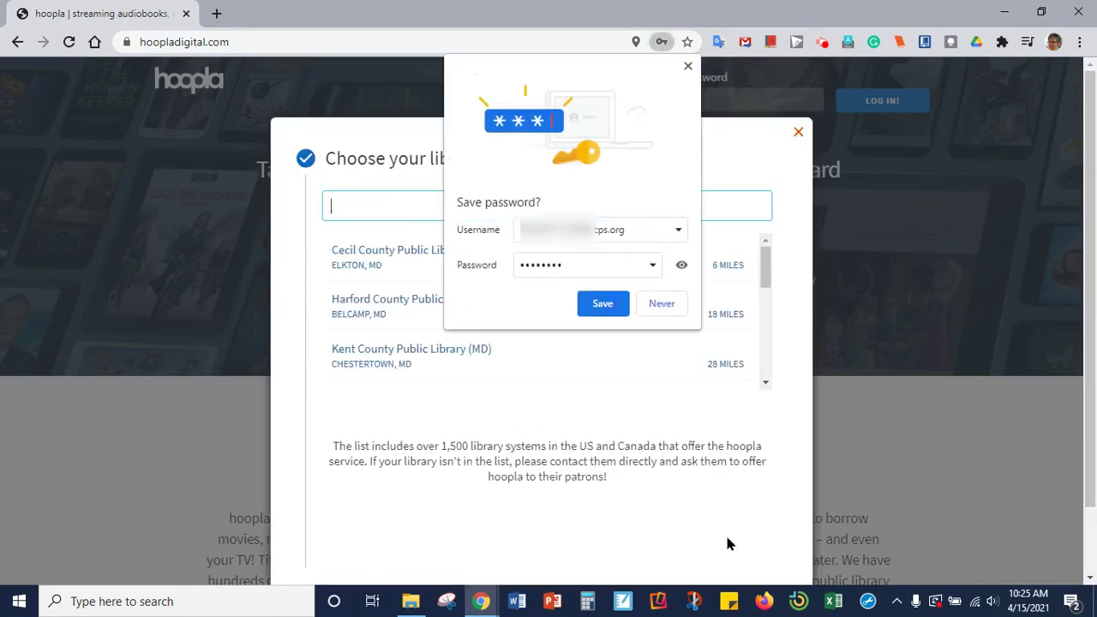
# - Dismiss the save-password prompt, choose Cecil County Public Library, and continue
pyautogui.click(662, 304)
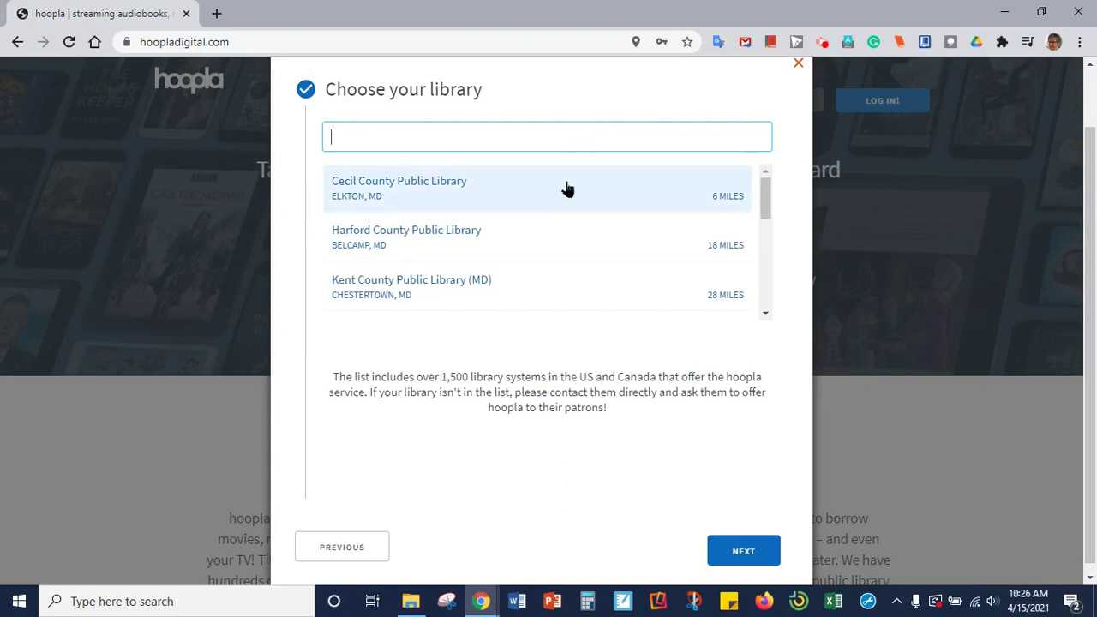
pyautogui.click(445, 195)
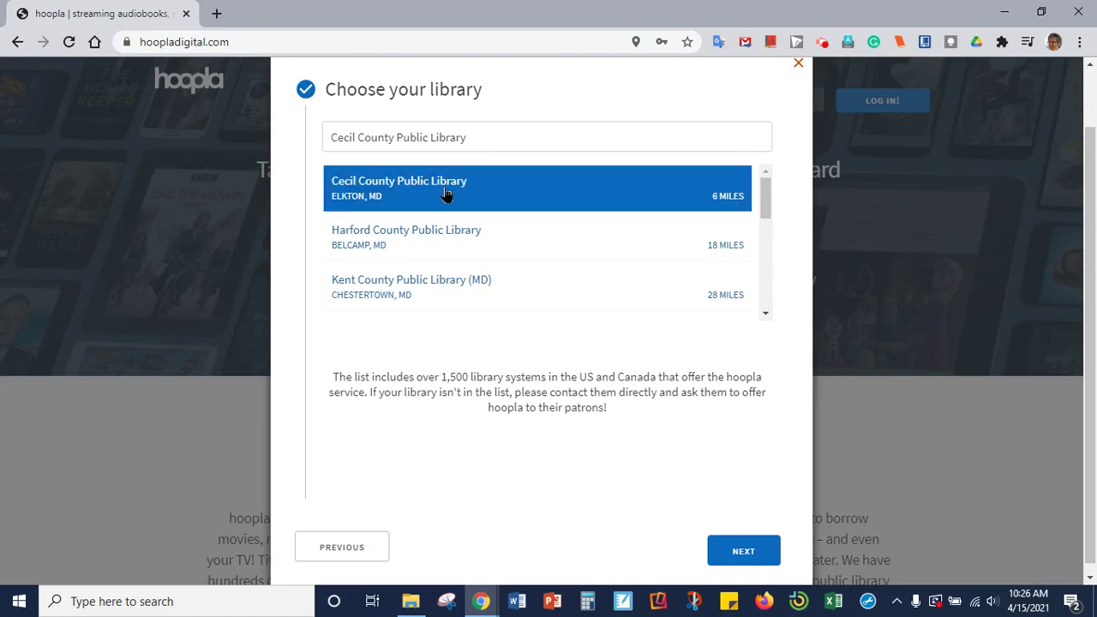
pyautogui.click(742, 551)
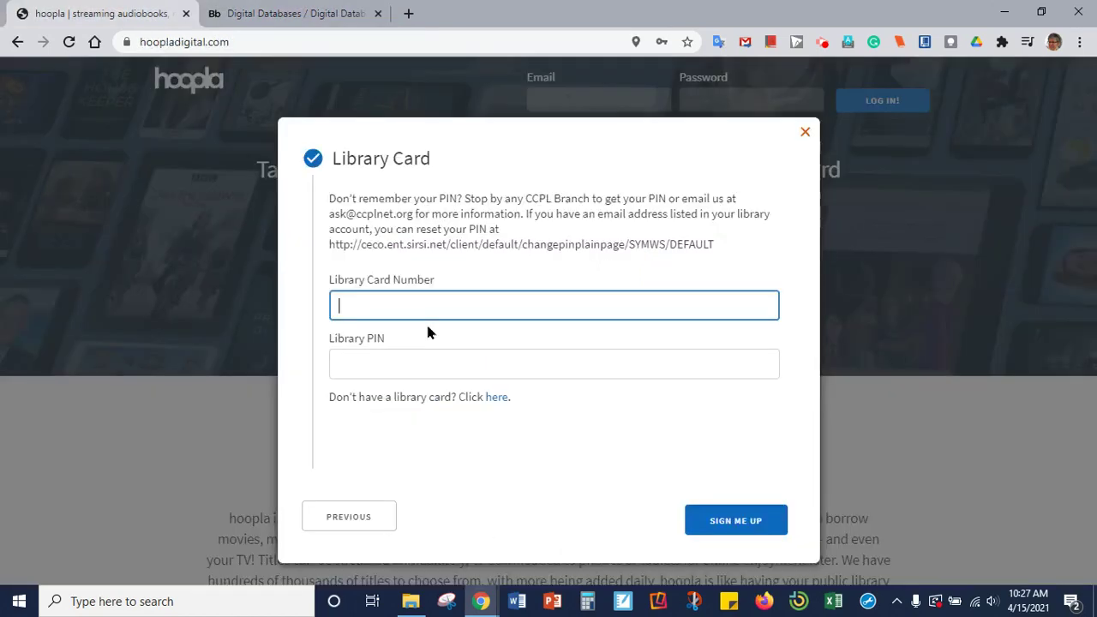
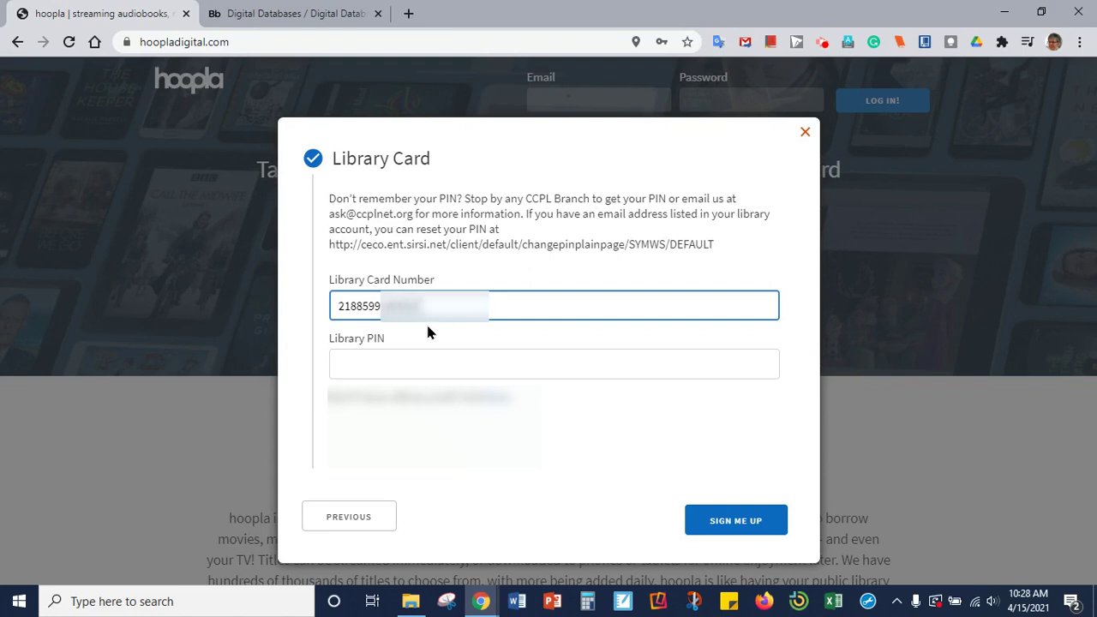
# - Enter the library card number and PIN, submit the sign-up, and dismiss the welcome message
pyautogui.click(440, 364)
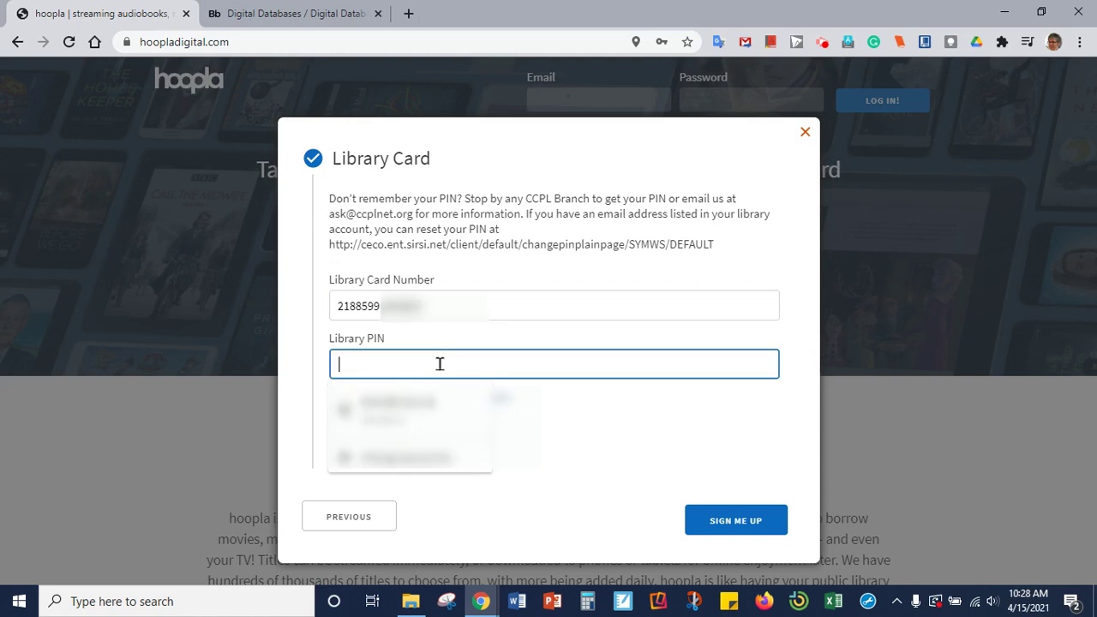
pyautogui.write('••')
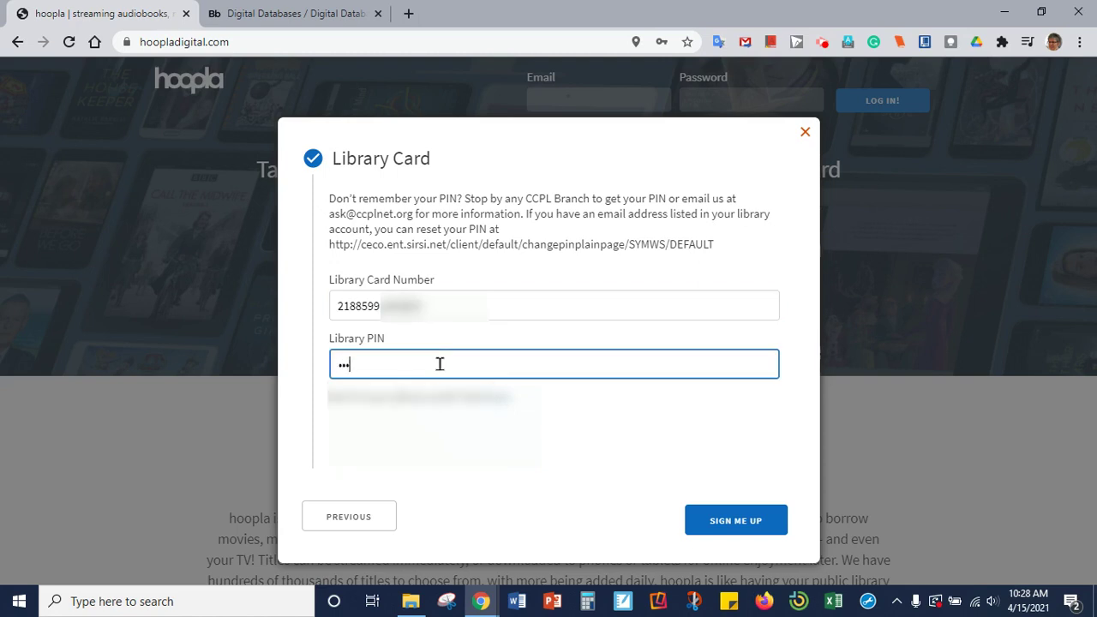
pyautogui.write('••')
pyautogui.click(725, 523)
pyautogui.click(724, 522)
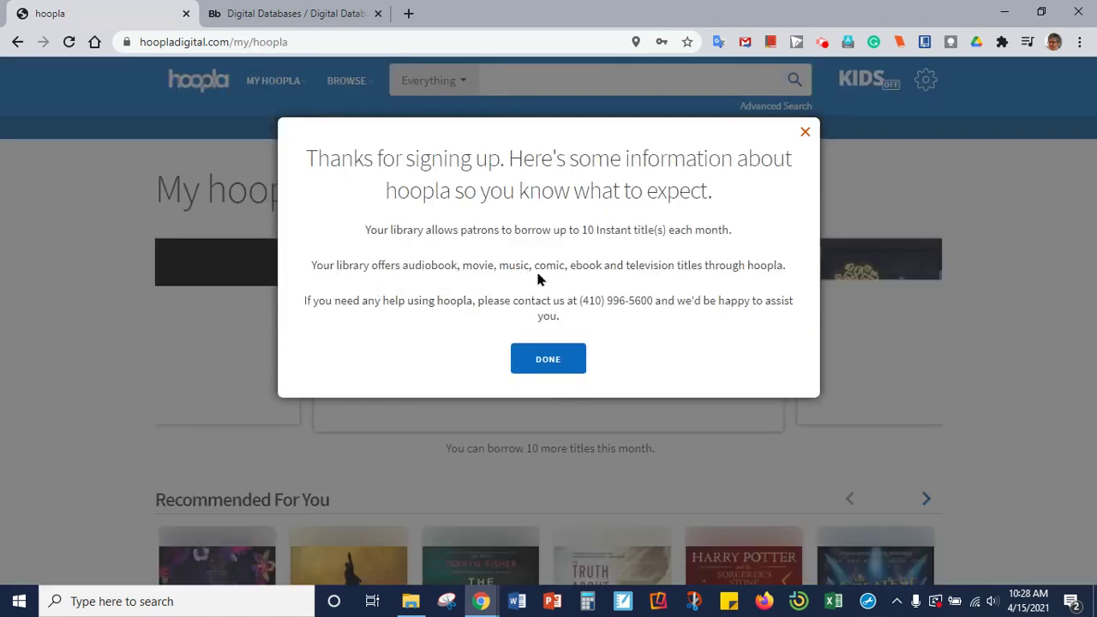
pyautogui.click(552, 360)
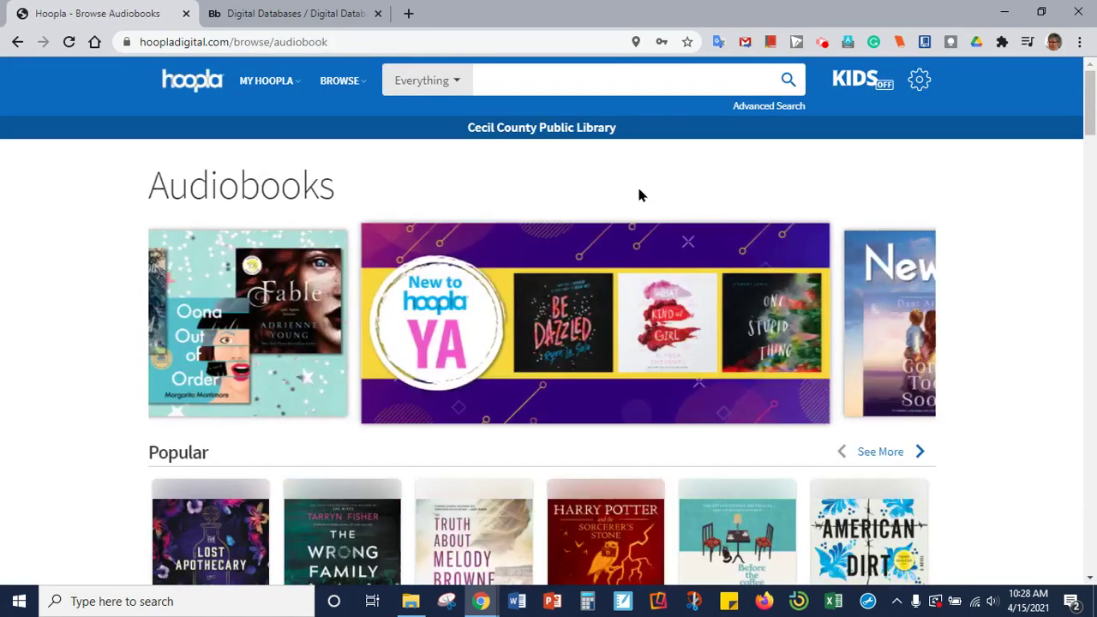